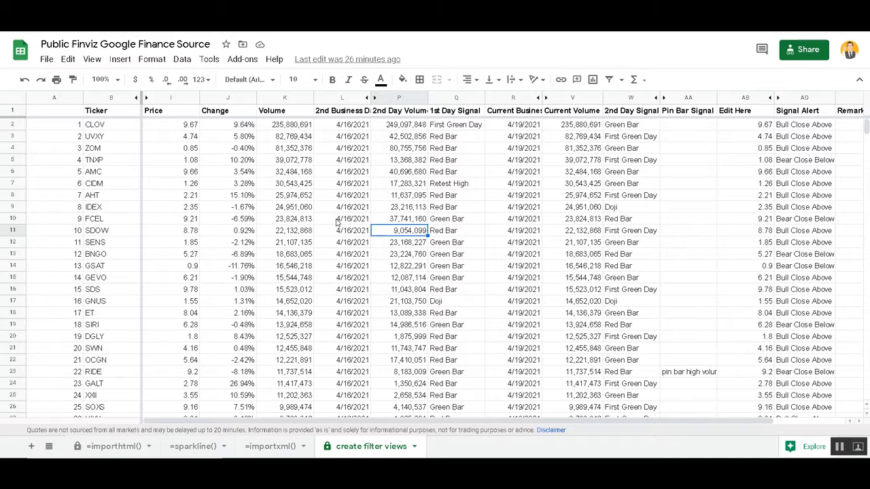
- Examine the 2nd Day Volume and 1st Day Signal columns, including the First Green Day, Retest High, Doji and Green Bar entries
click(411, 149)
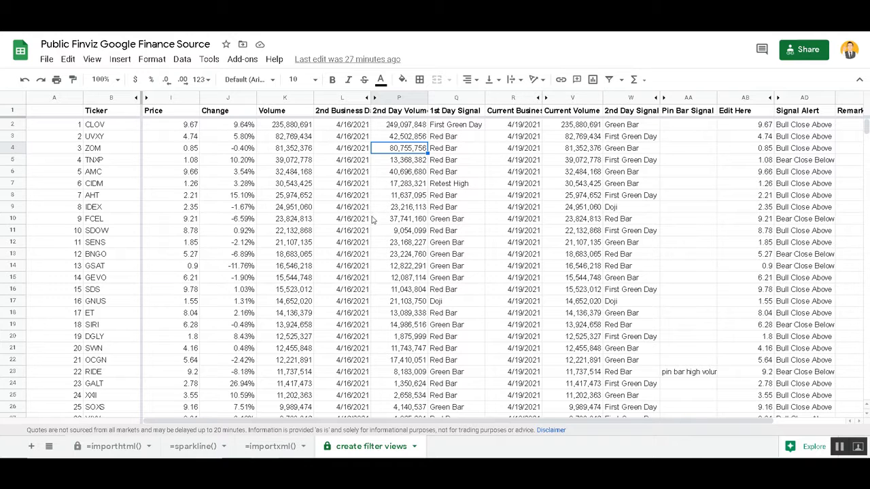
click(374, 219)
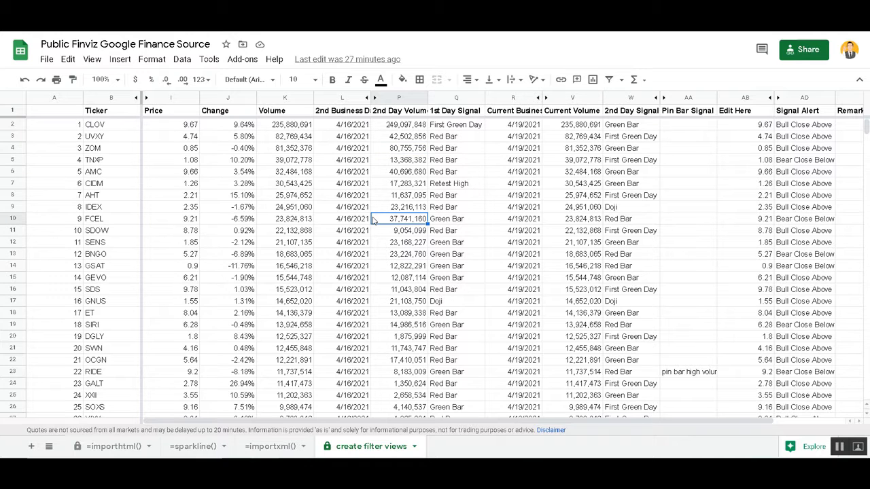
scroll(373, 219, down, 5)
scroll(405, 235, up, 3)
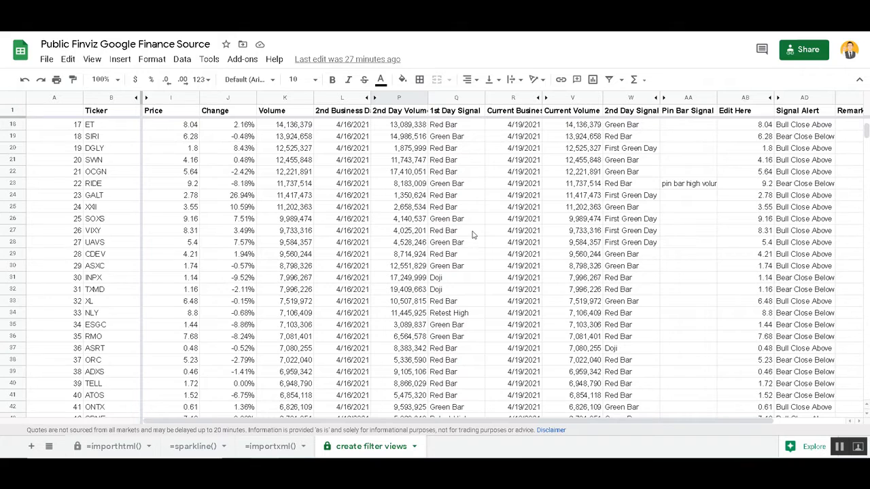
scroll(473, 235, up, 3)
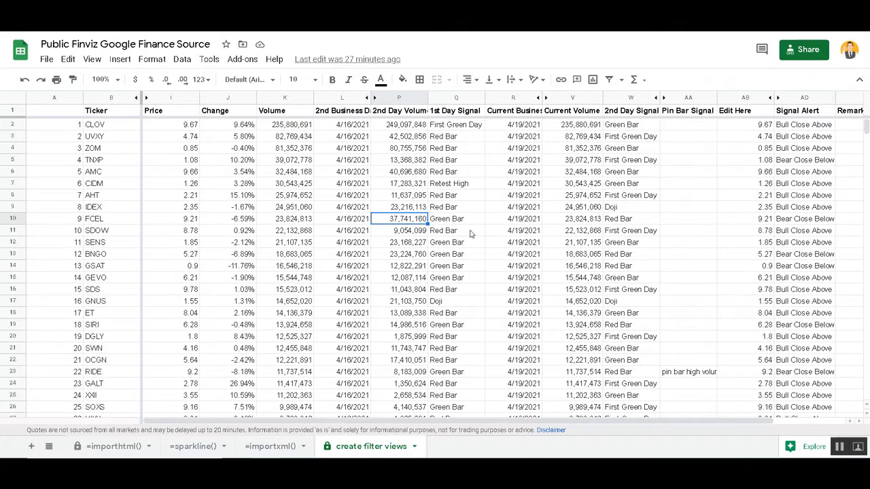
click(472, 129)
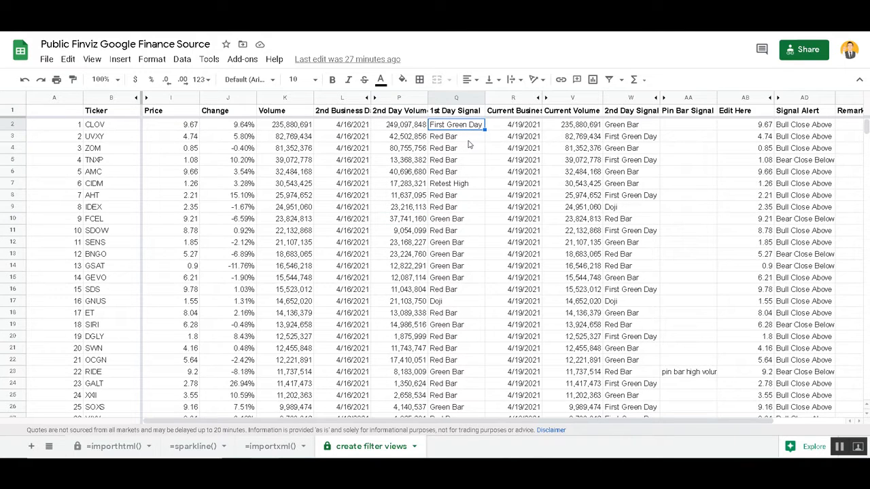
click(469, 185)
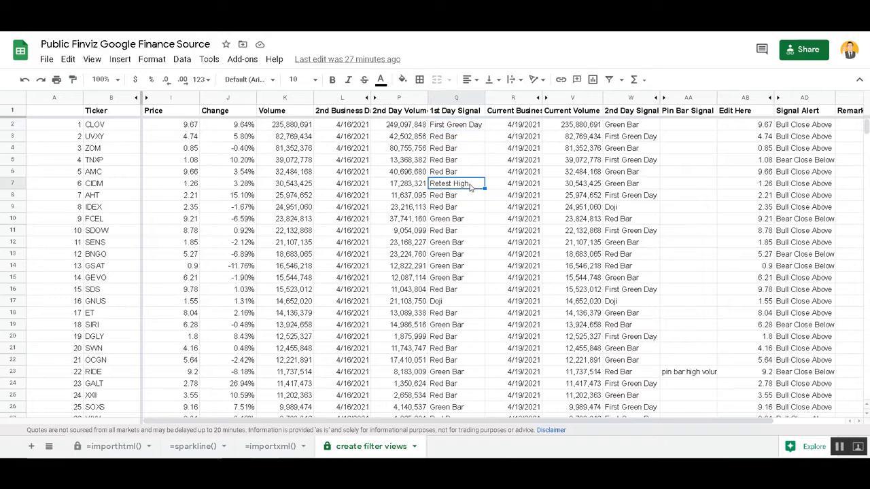
click(455, 302)
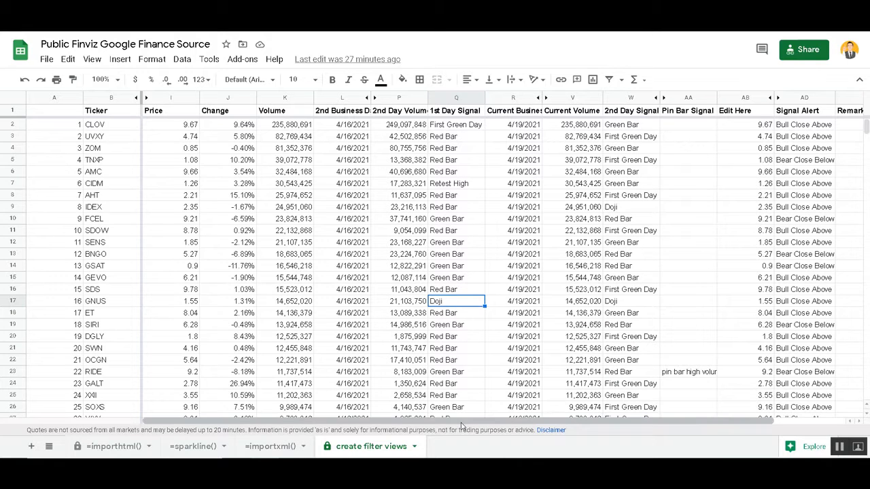
drag(520, 427, 545, 428)
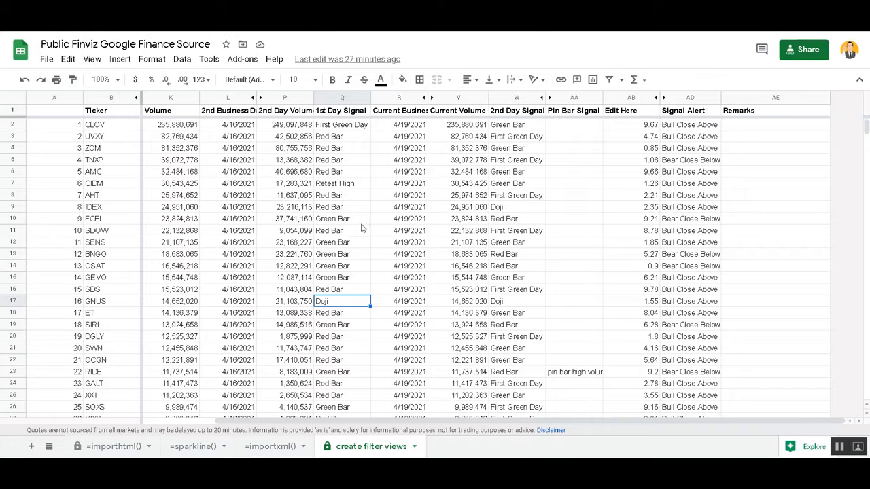
click(342, 242)
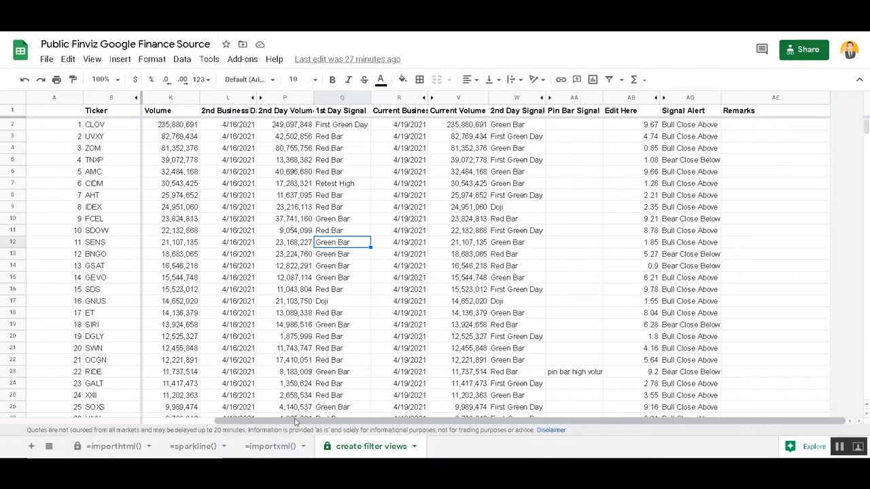
drag(269, 419, 394, 421)
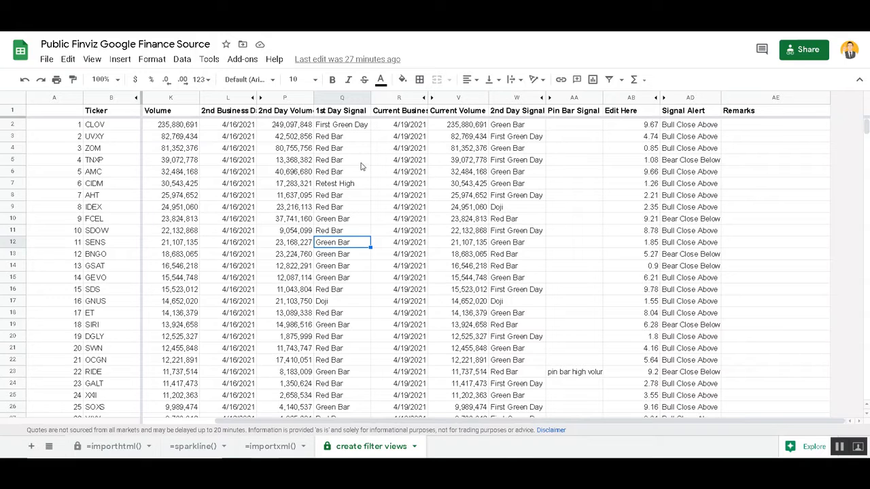
- Start a conditional format rule for the 1st Day Signal column and set its range to Q2:Q
click(157, 60)
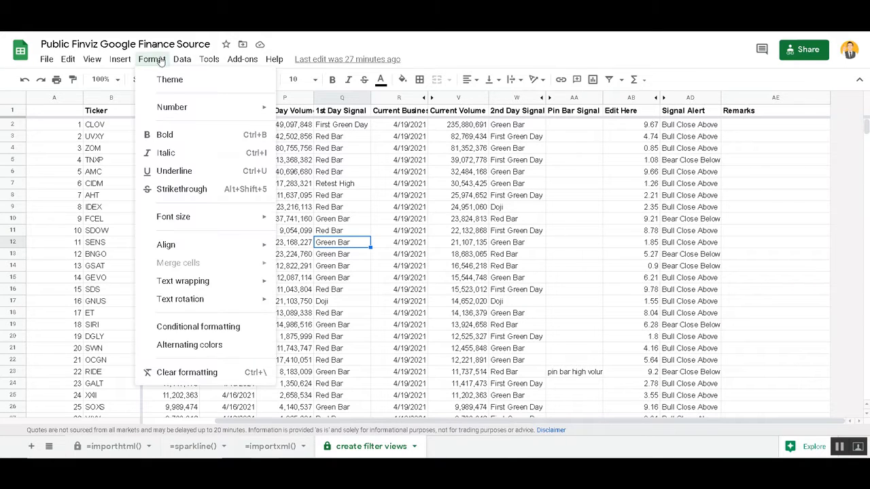
click(200, 328)
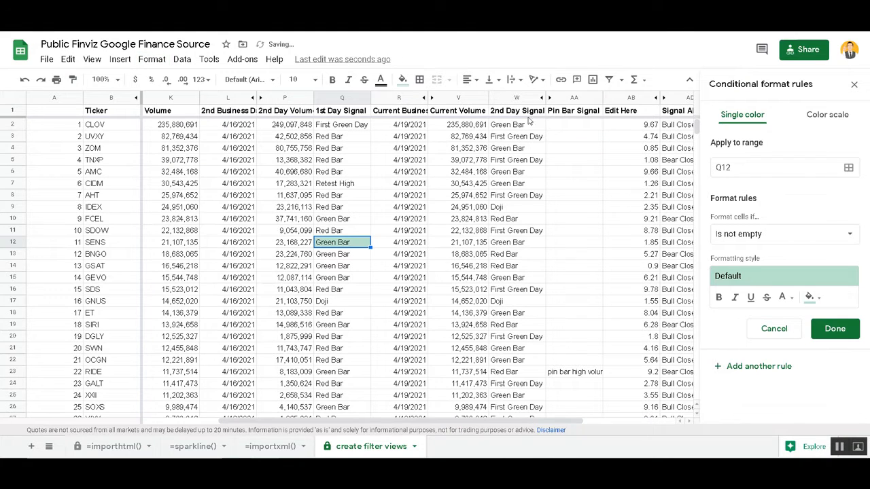
click(342, 99)
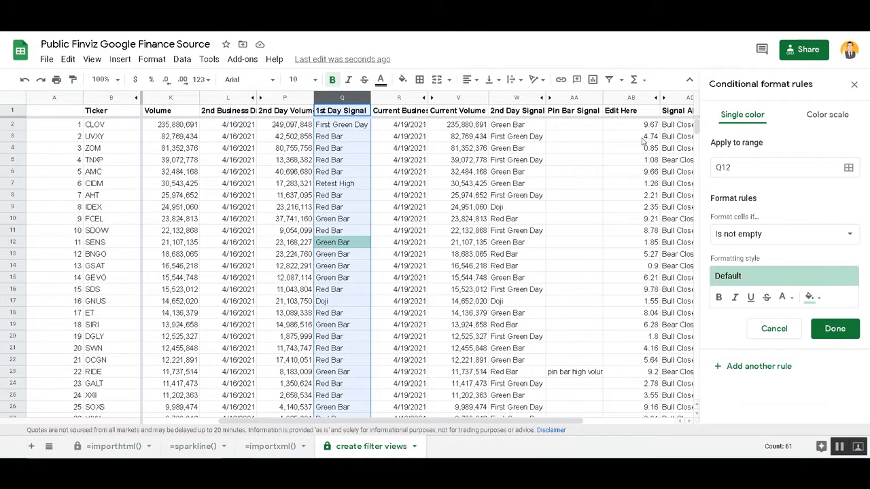
click(746, 172)
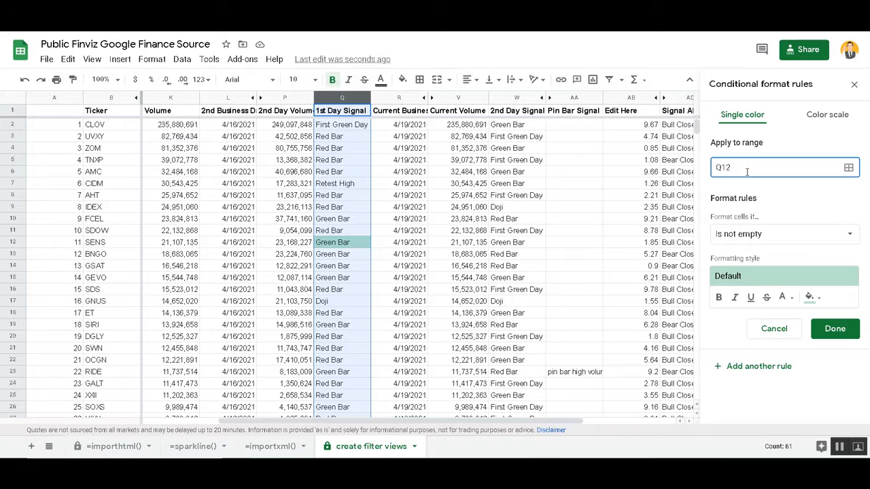
key(BackSpace)
key(BackSpace)
key(ctrl+a)
text(WQ)
key(BackSpace)
key(BackSpace)
text(Q)
text(:Q)
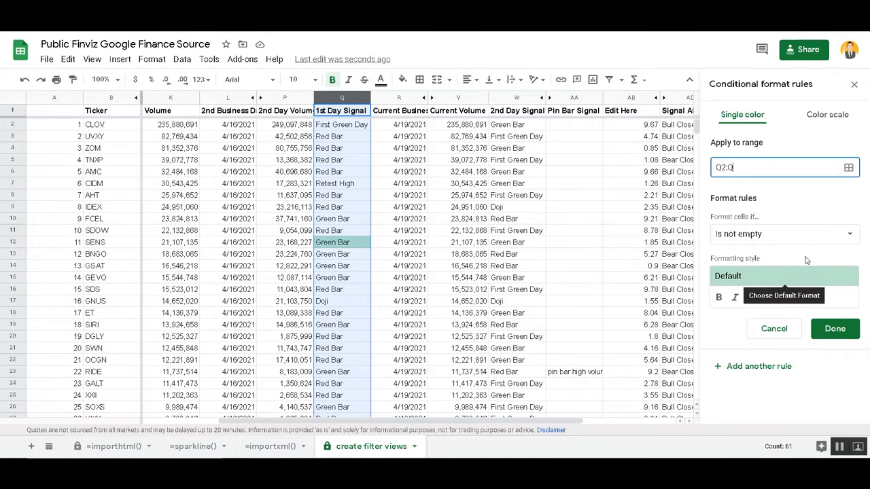
- Make the 1st Day Signal rule format cells whose text contains "Red" in the default style, save it and review the column
click(773, 235)
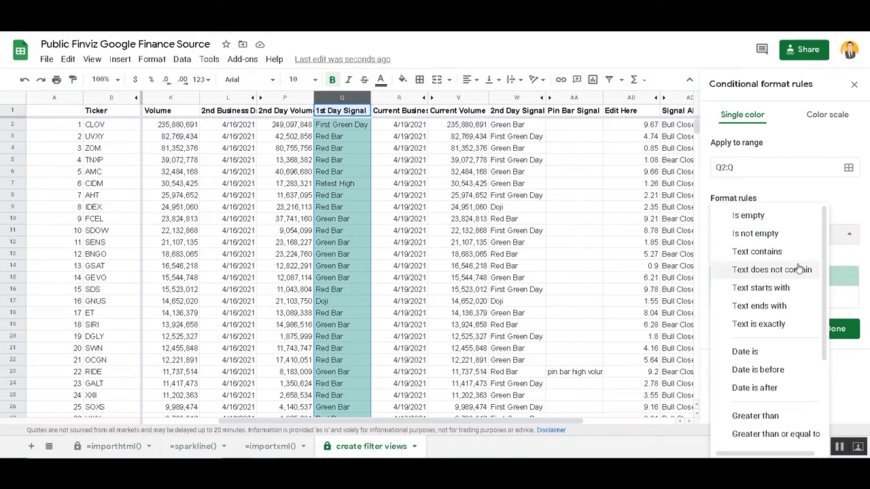
click(766, 253)
click(756, 258)
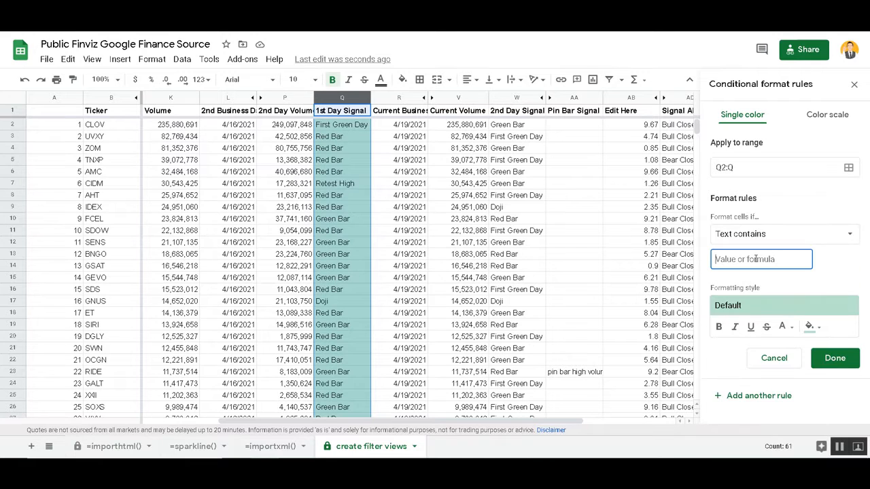
text(Red)
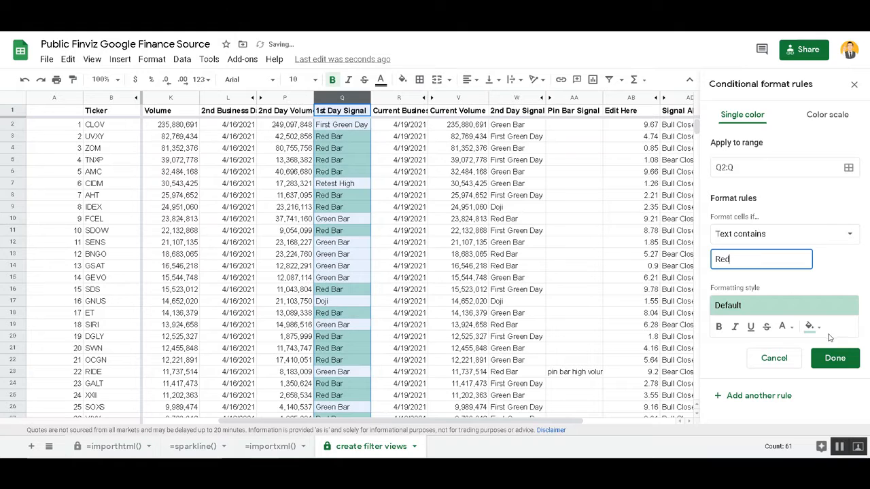
click(833, 358)
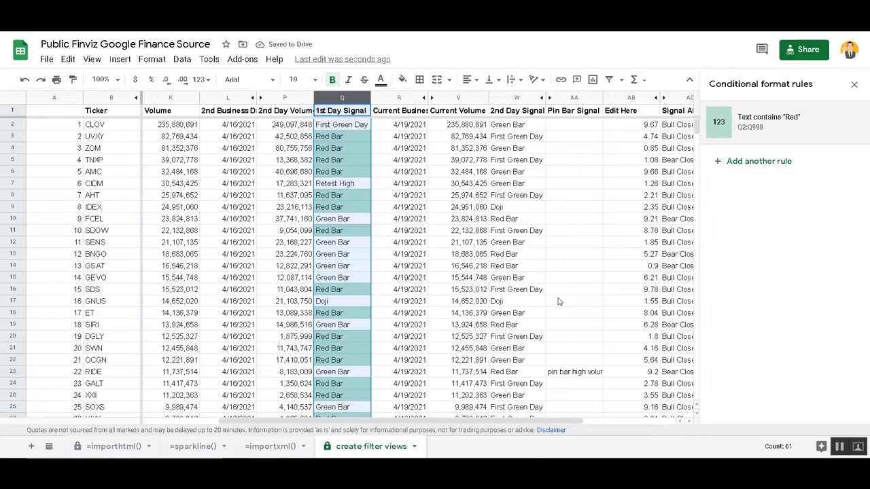
click(335, 139)
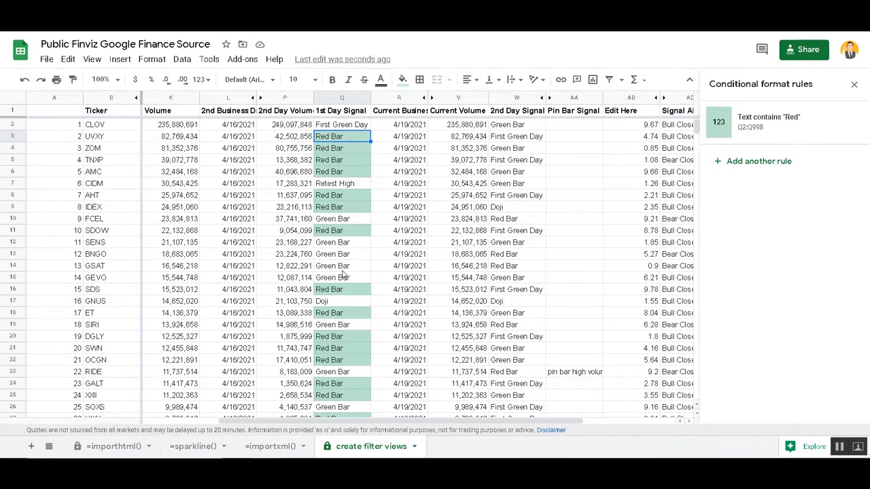
scroll(347, 279, down, 4)
scroll(340, 366, down, 2)
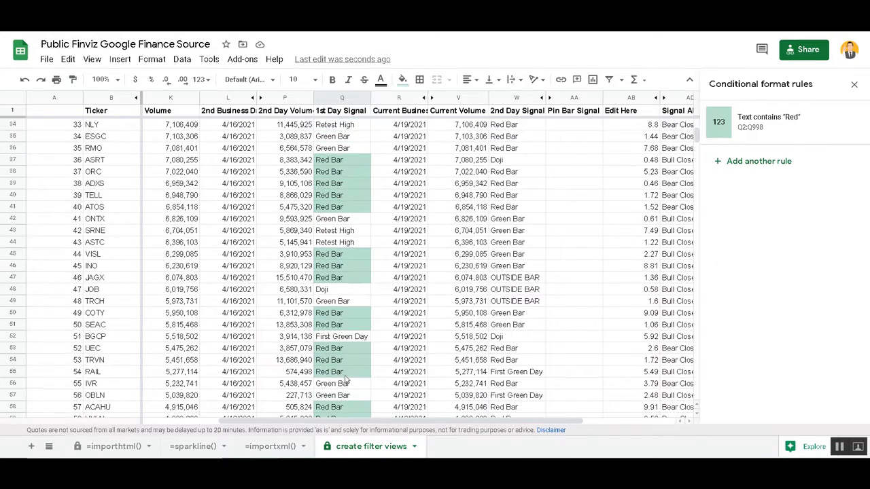
scroll(343, 370, down, 2)
scroll(344, 340, up, 10)
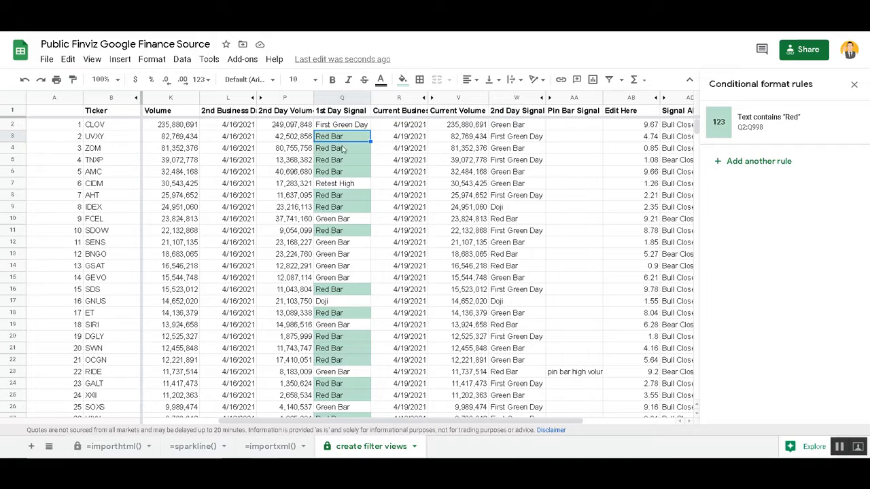
- Start a conditional format rule on the whole 2nd Day Signal column with the condition "Text starts with"
click(516, 98)
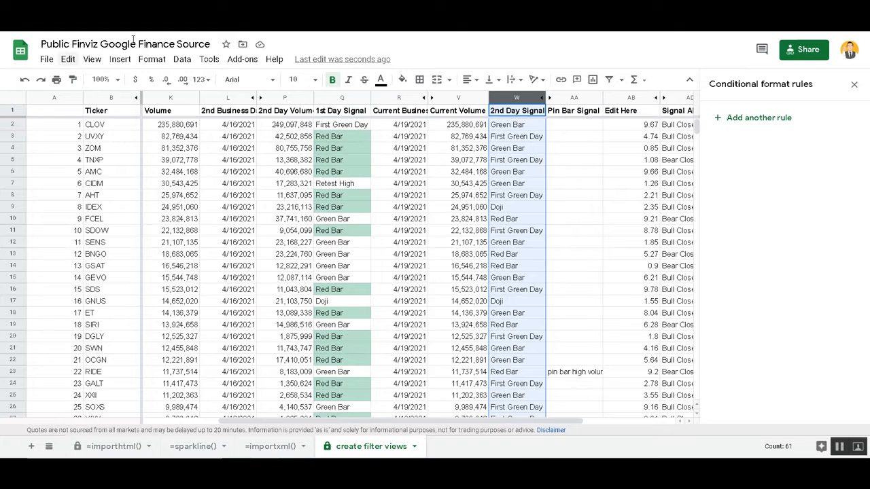
click(152, 59)
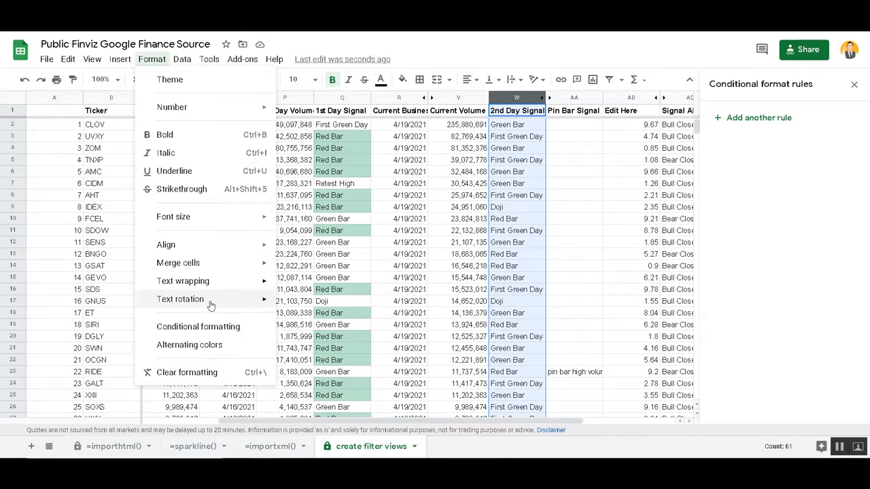
click(201, 326)
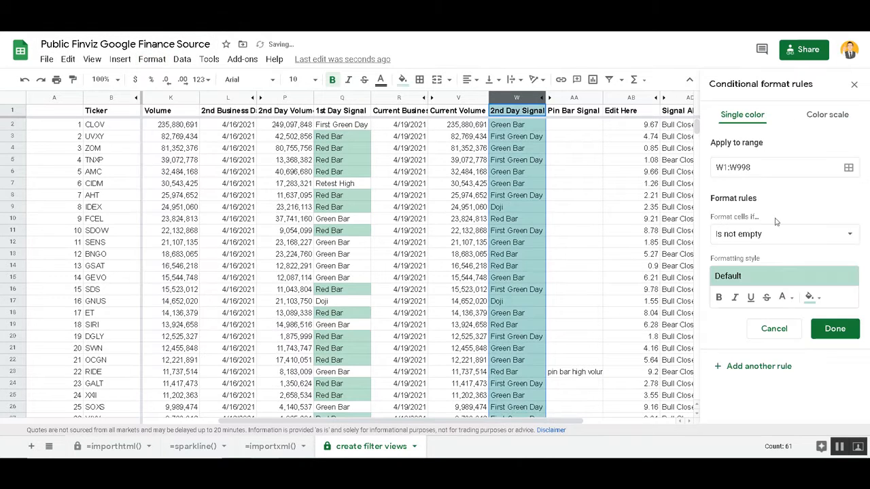
click(760, 236)
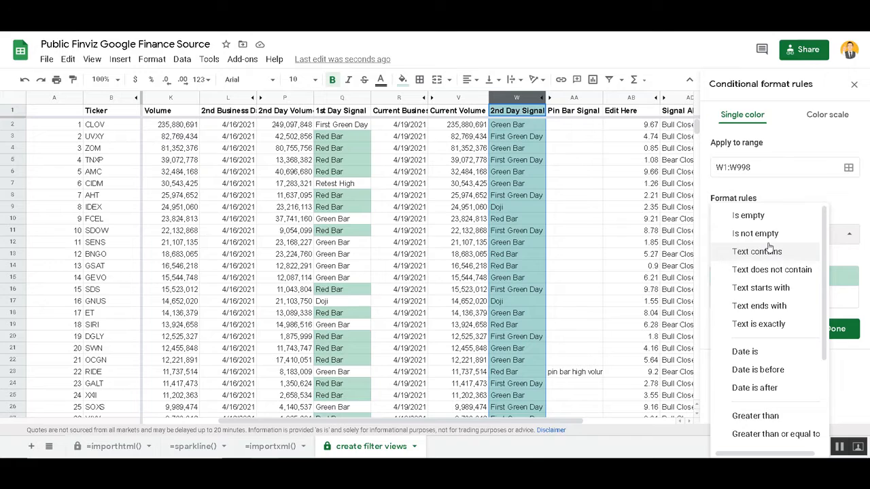
click(770, 288)
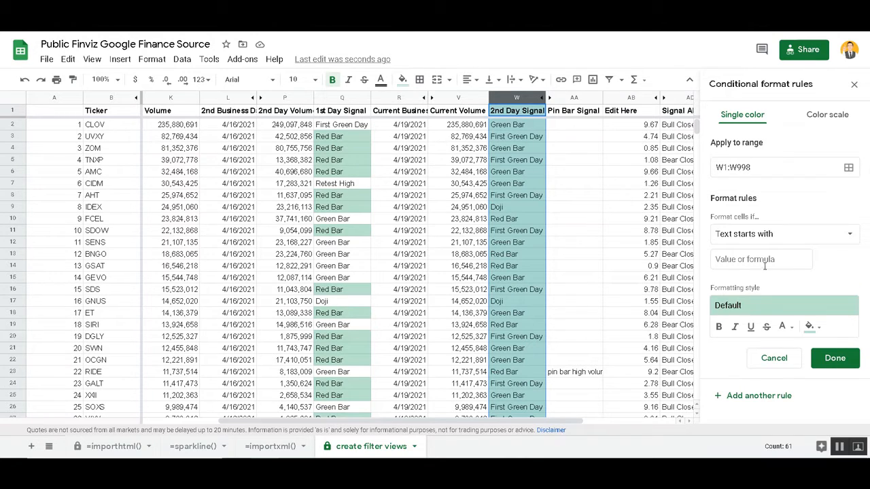
- Set the 2nd Day Signal rule's starting text to "first green" and save it with the default style
click(762, 261)
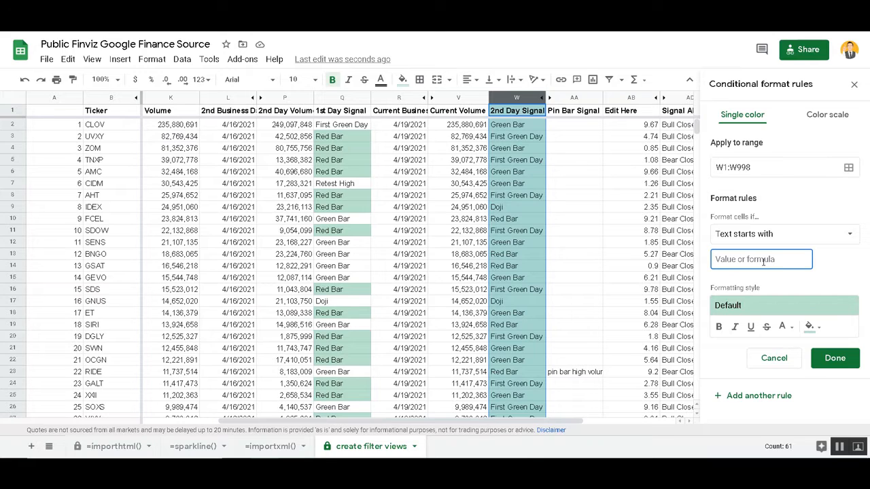
text(F)
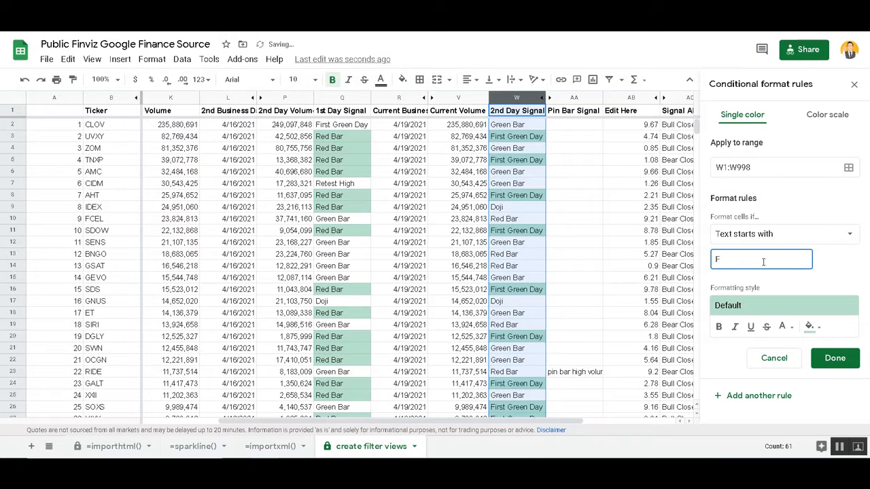
text(irst Green)
key(ctrl+shift+Left)
key(ctrl+shift+Left)
text(first)
key(BackSpace)
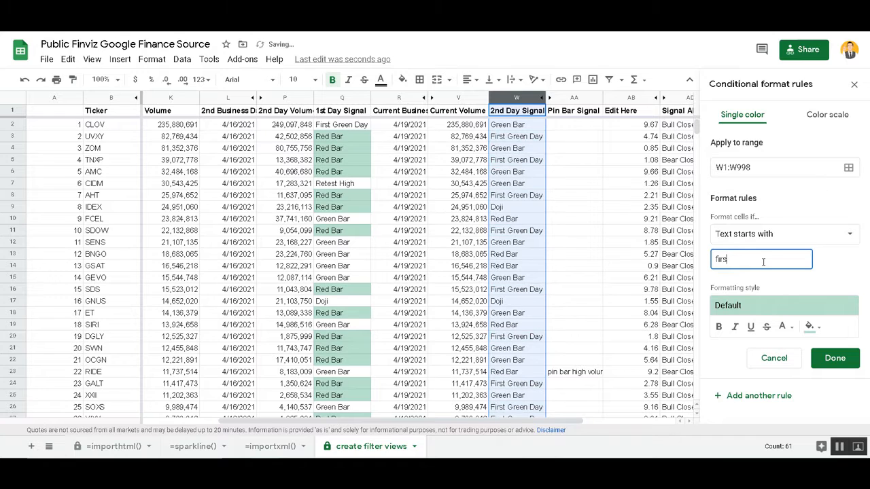
text(t)
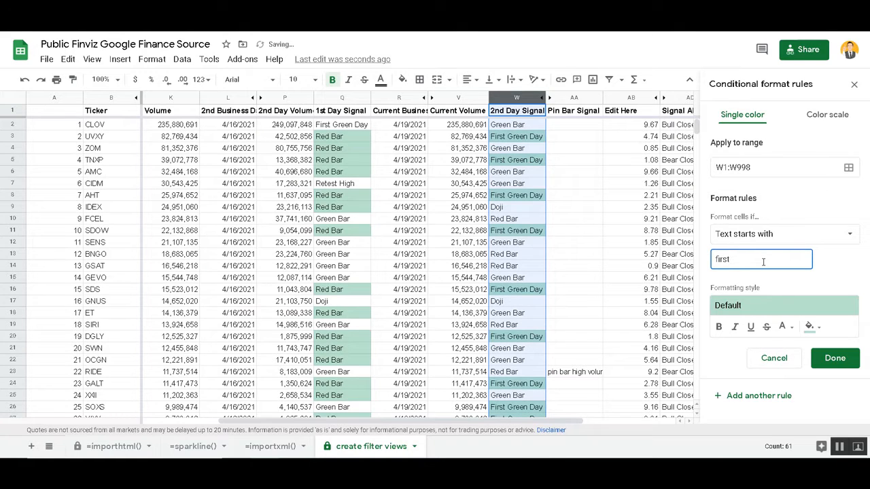
text( gap)
key(BackSpace)
key(BackSpace)
key(BackSpace)
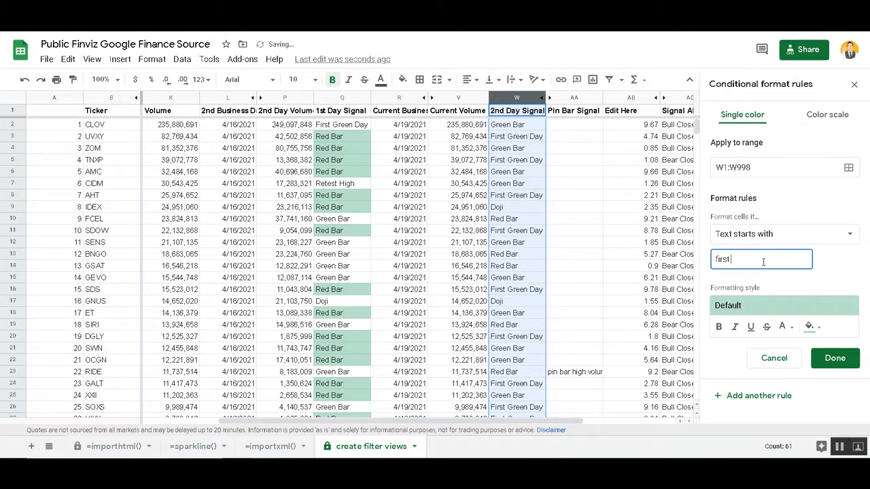
text(green)
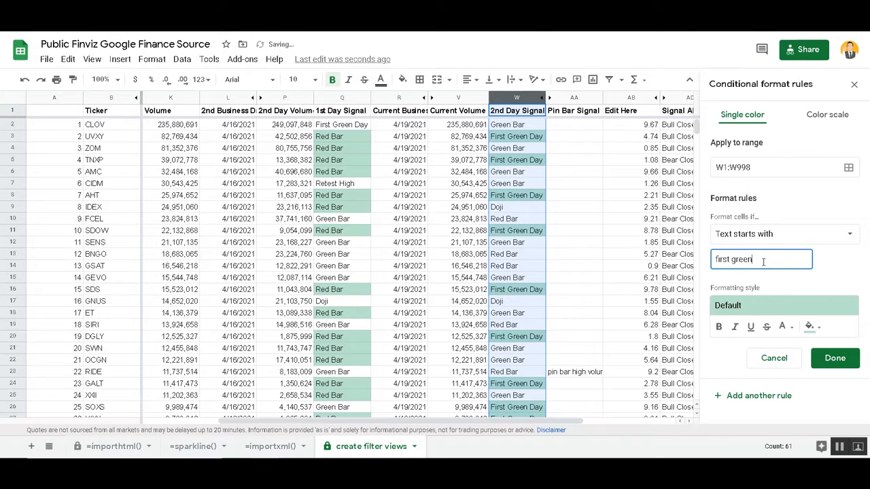
click(835, 358)
click(549, 268)
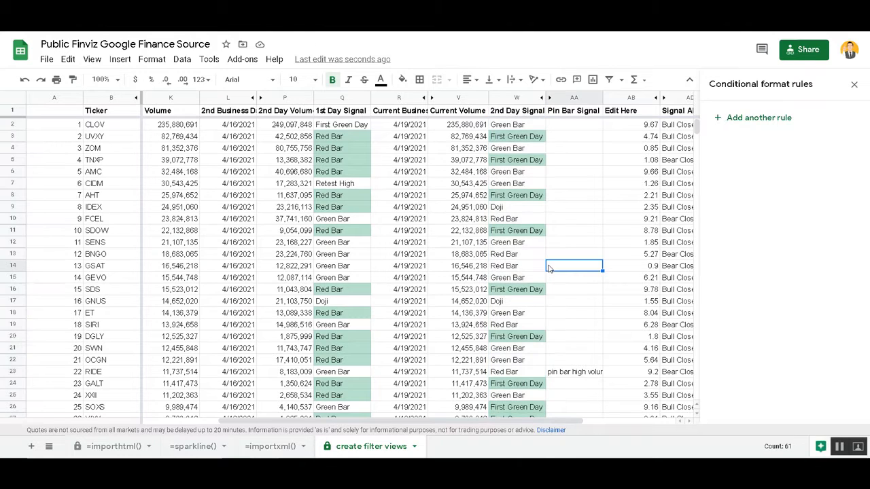
click(511, 266)
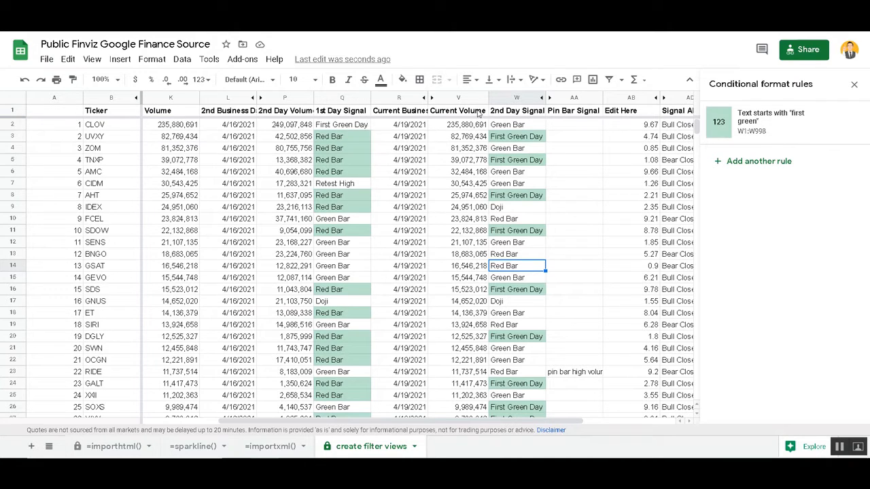
- Check UVXY's 1st and 2nd Day Signal cells, switch to the stock charting platform and look up the ticker UVXY
click(348, 137)
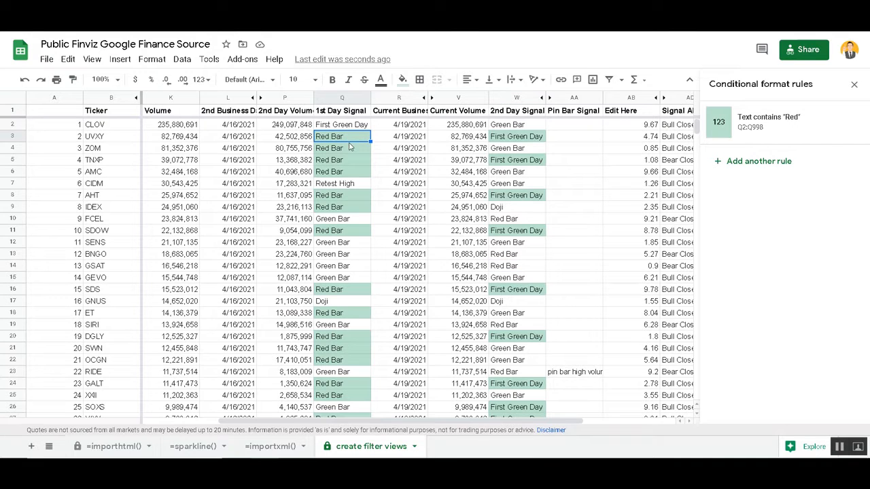
click(508, 137)
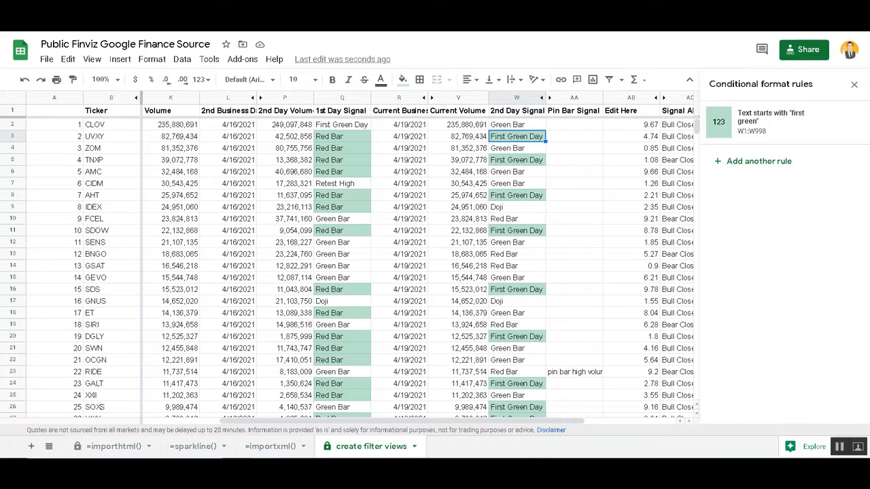
click(608, 28)
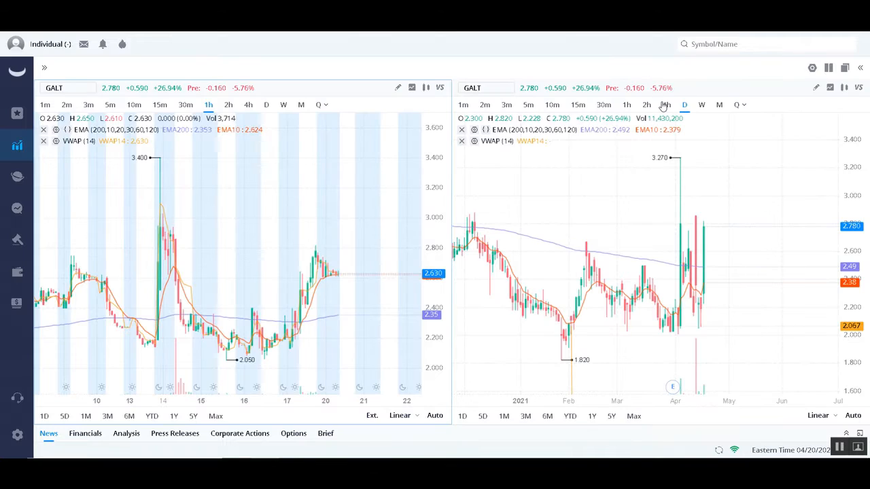
click(699, 39)
text(U)
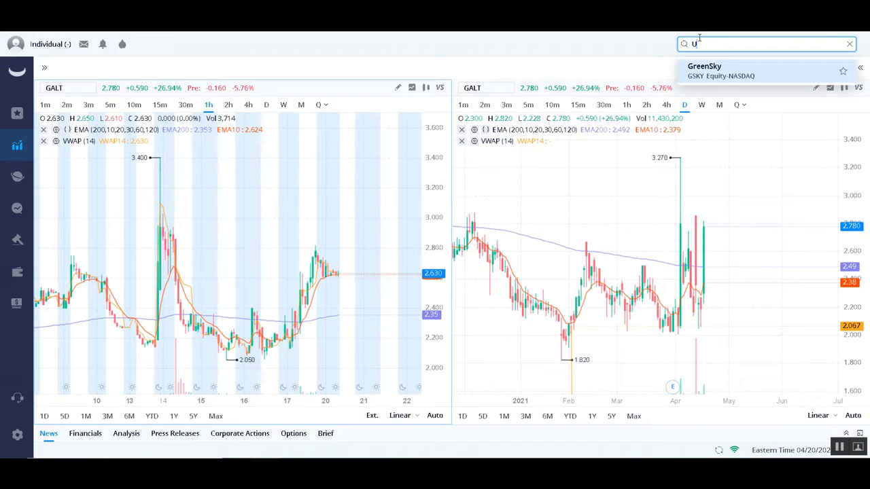
text(VX)
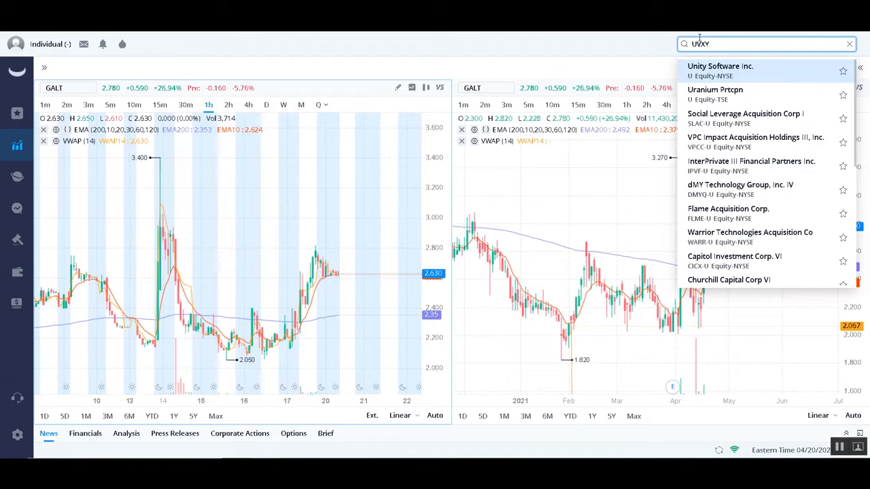
text(Y)
click(740, 79)
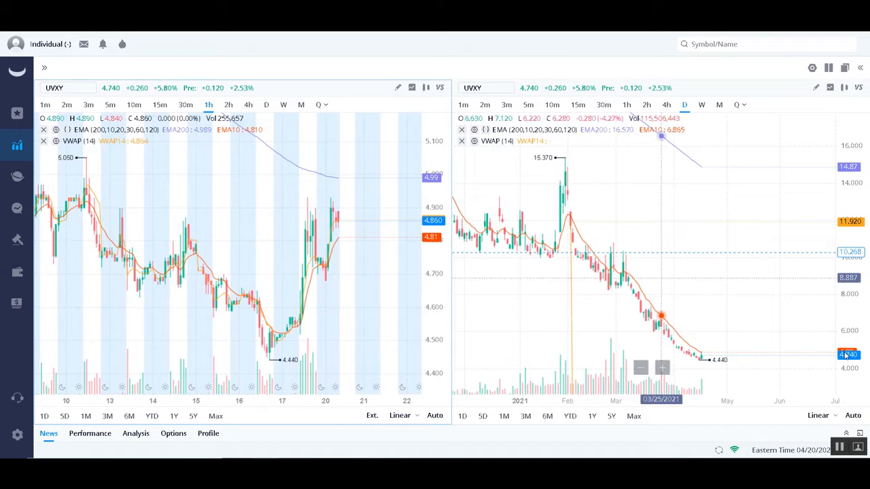
- Rescale UVXY's daily chart and examine its most recent candles up close
drag(843, 353, 841, 292)
drag(795, 308, 747, 215)
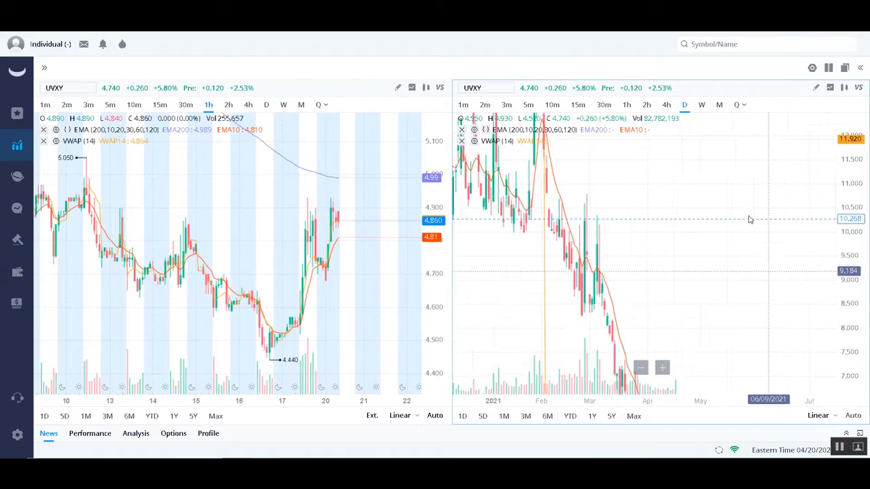
drag(719, 243, 632, 213)
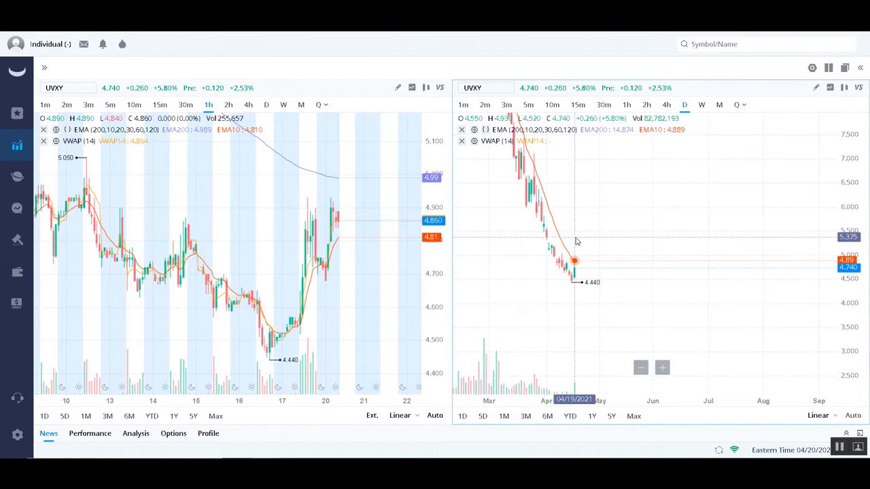
scroll(583, 311, up, 3)
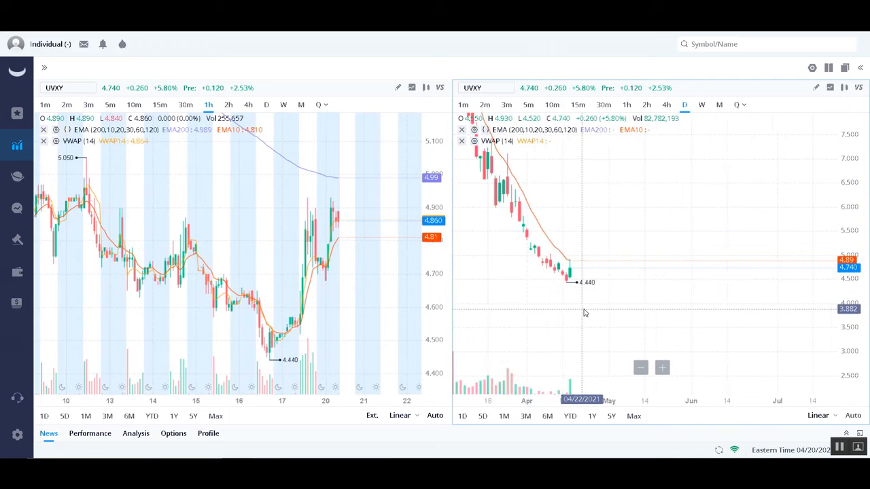
scroll(583, 311, up, 4)
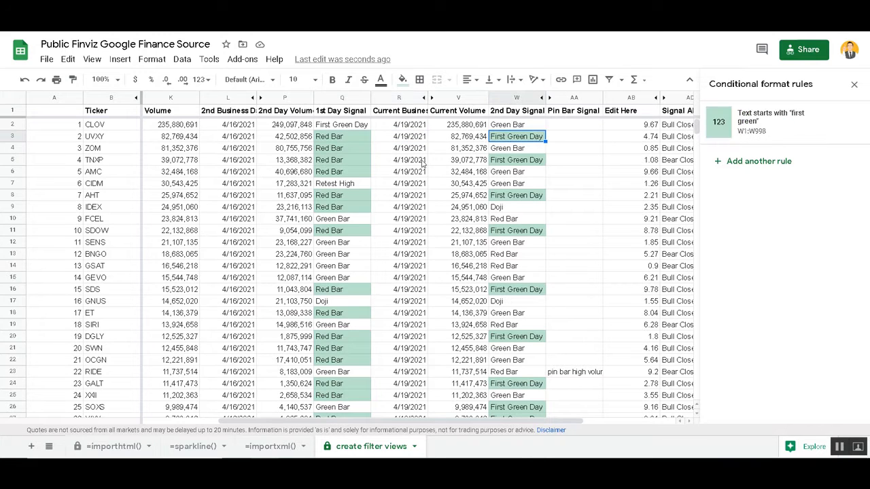
- Back in Google Sheets, add a conditional format rule with the condition "Is not empty" on the ranges W3 and 3:3
click(748, 161)
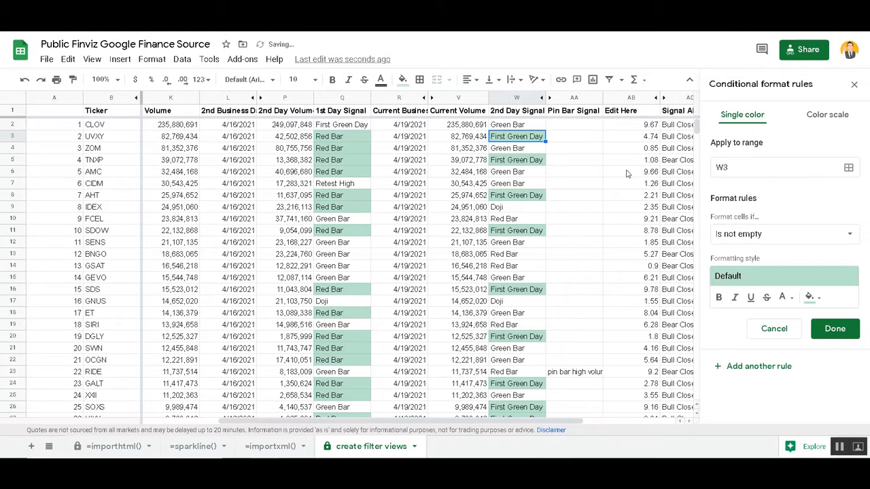
click(745, 167)
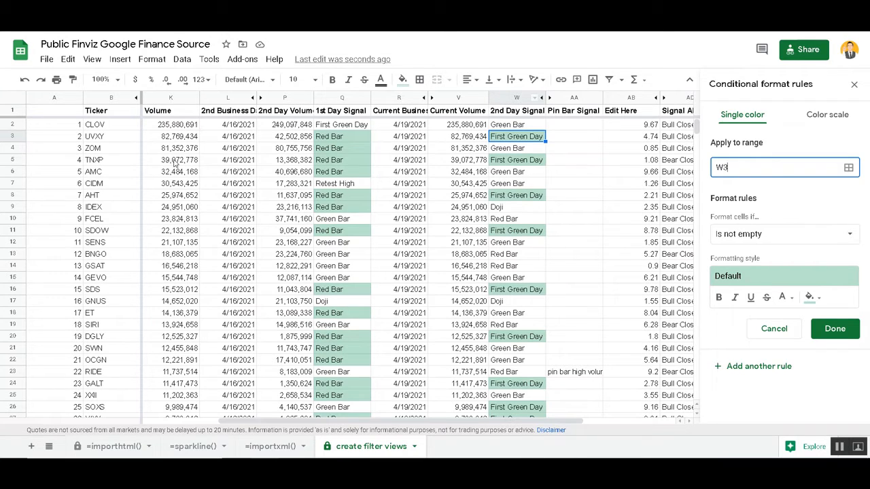
click(524, 138)
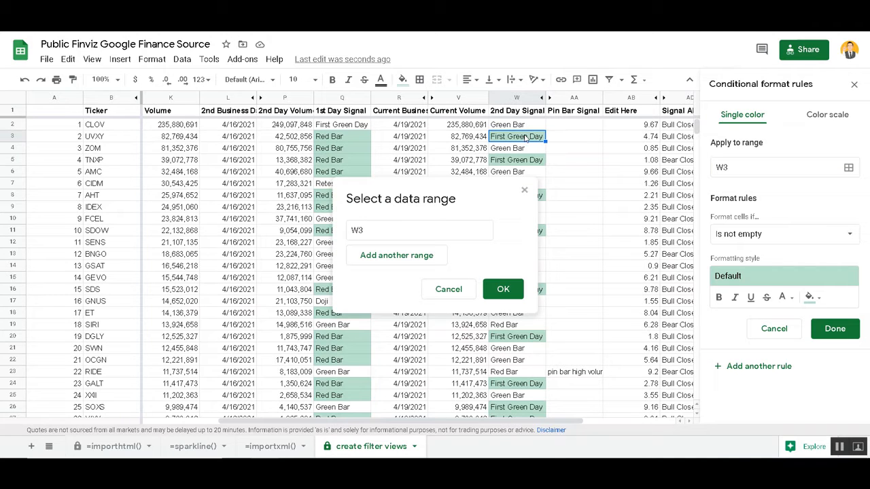
click(433, 261)
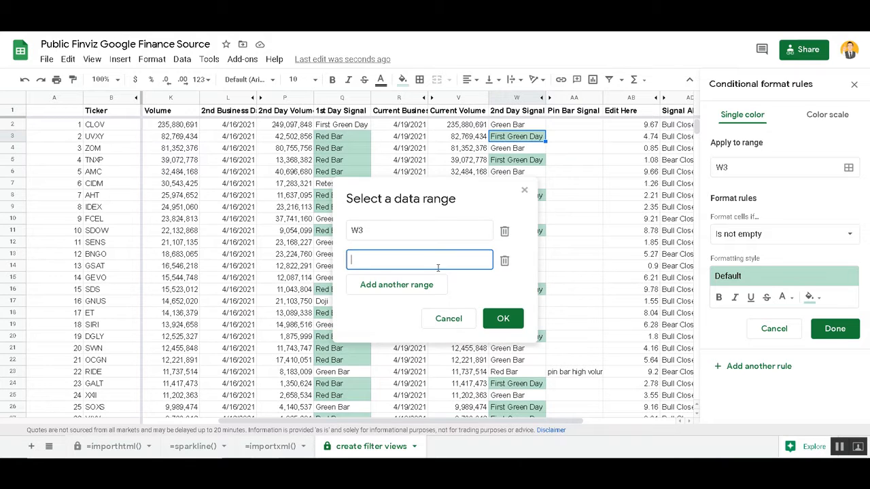
click(449, 317)
click(496, 140)
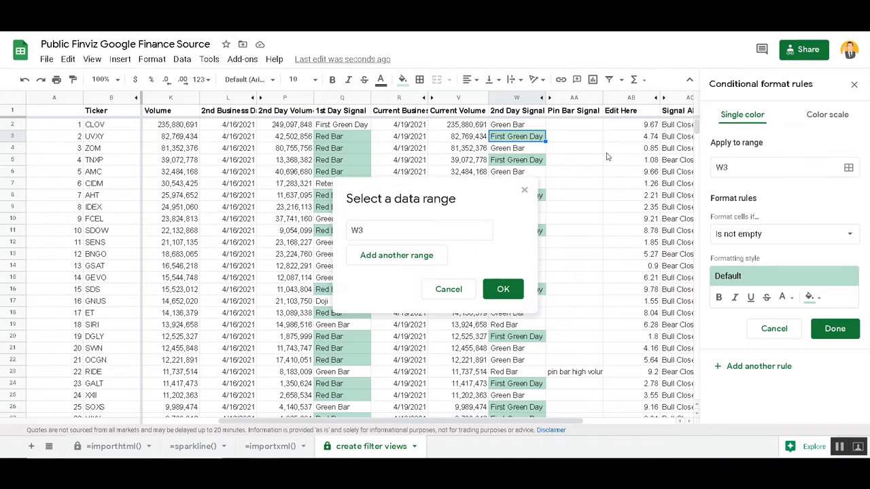
click(409, 259)
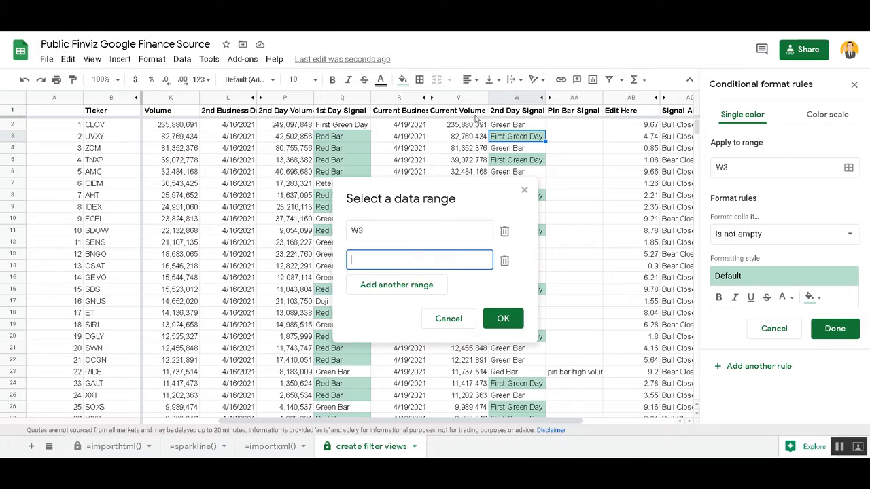
click(13, 136)
click(507, 319)
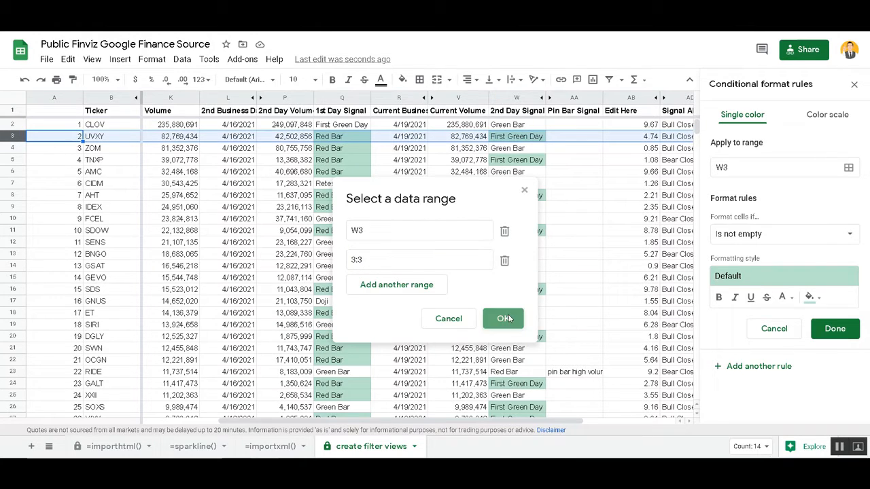
click(516, 291)
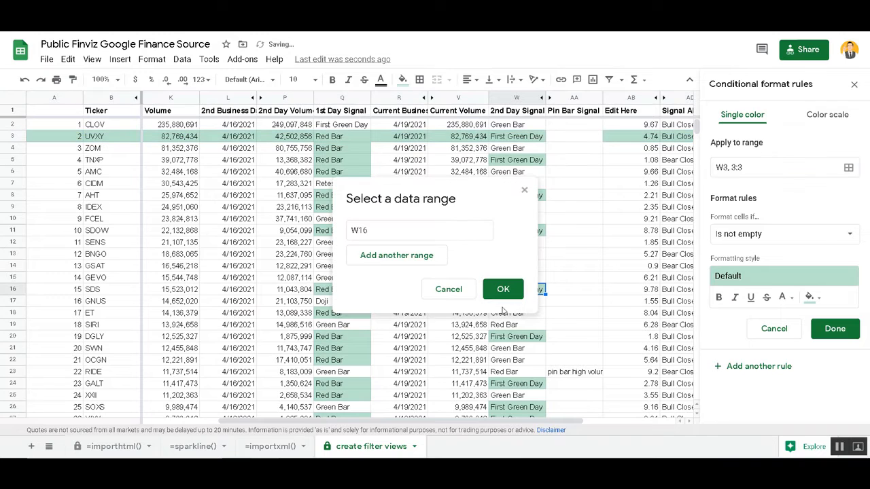
click(449, 290)
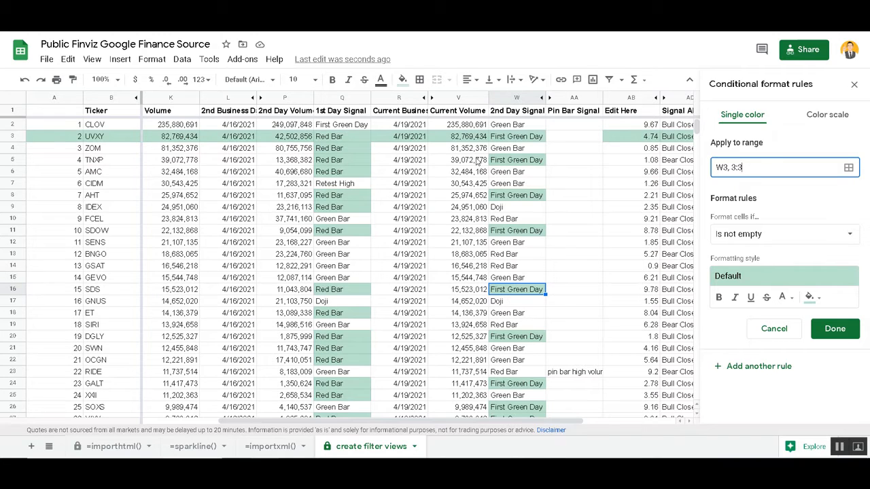
- Try to change the new rule's ranges to A2 and A2:W22
click(58, 127)
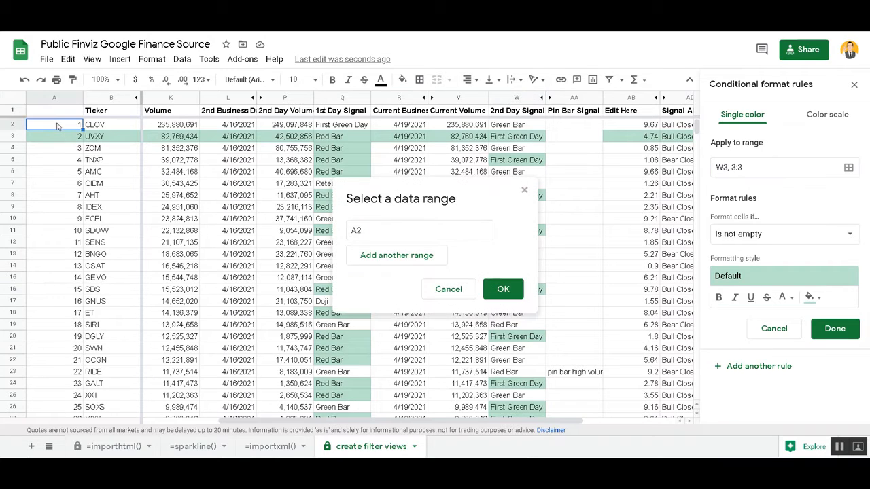
click(436, 263)
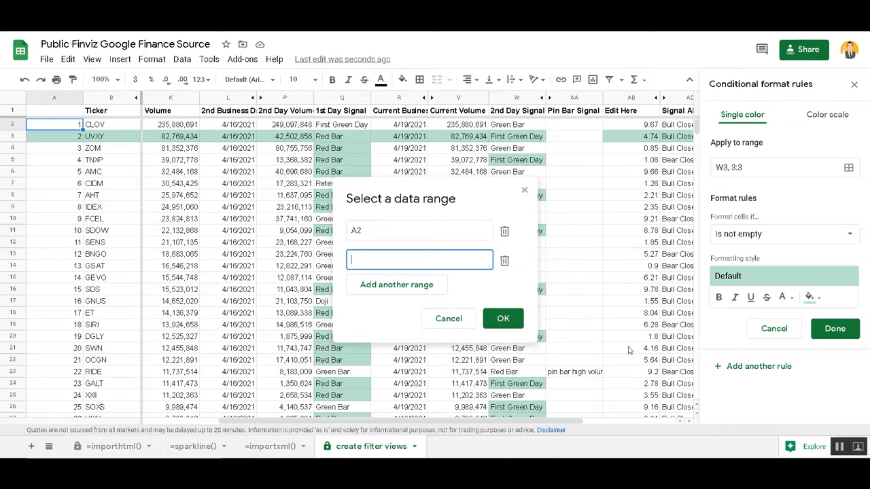
click(670, 362)
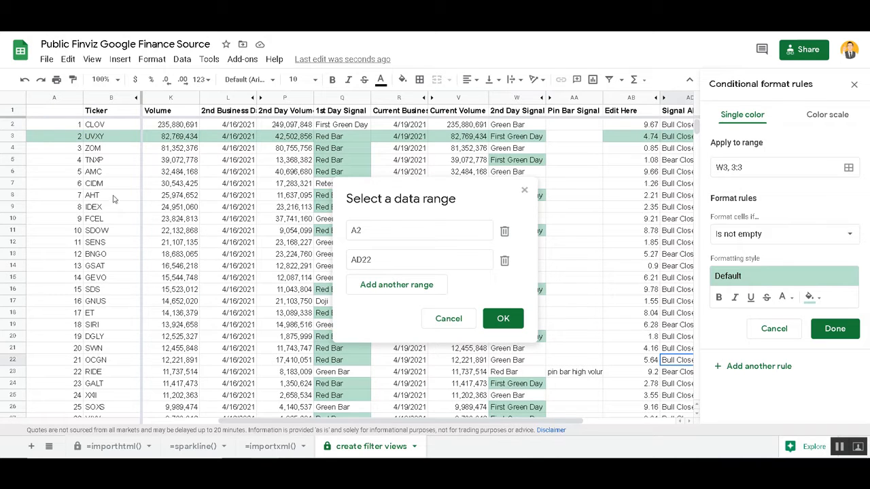
click(49, 127)
drag(53, 127, 542, 347)
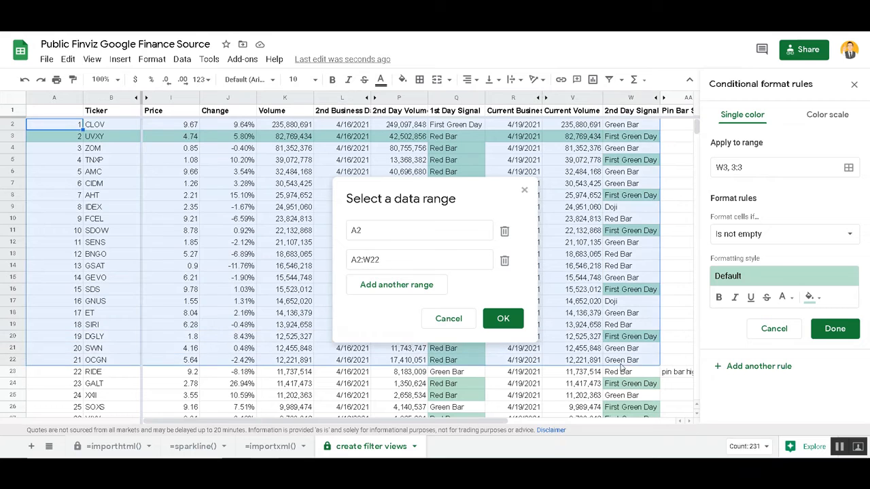
click(515, 318)
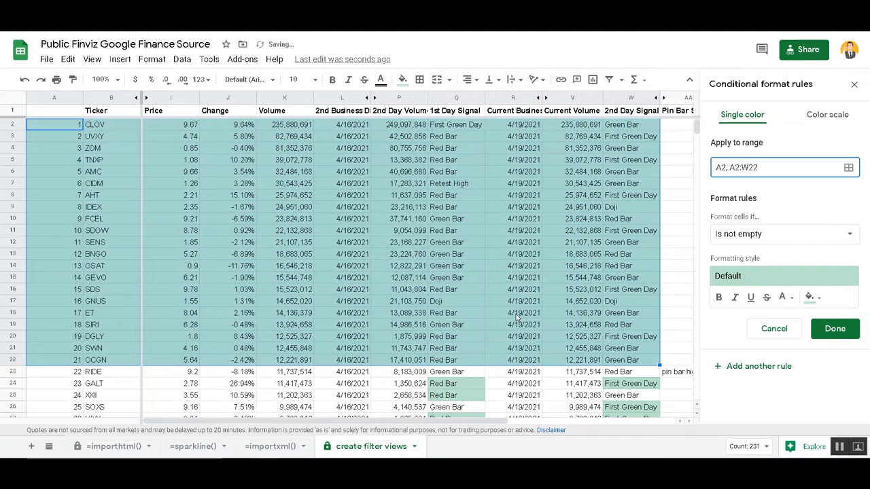
click(517, 318)
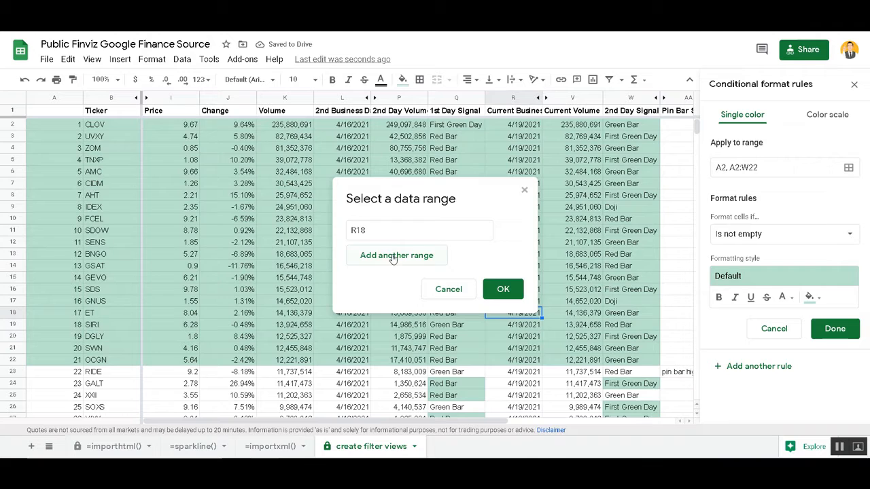
click(441, 290)
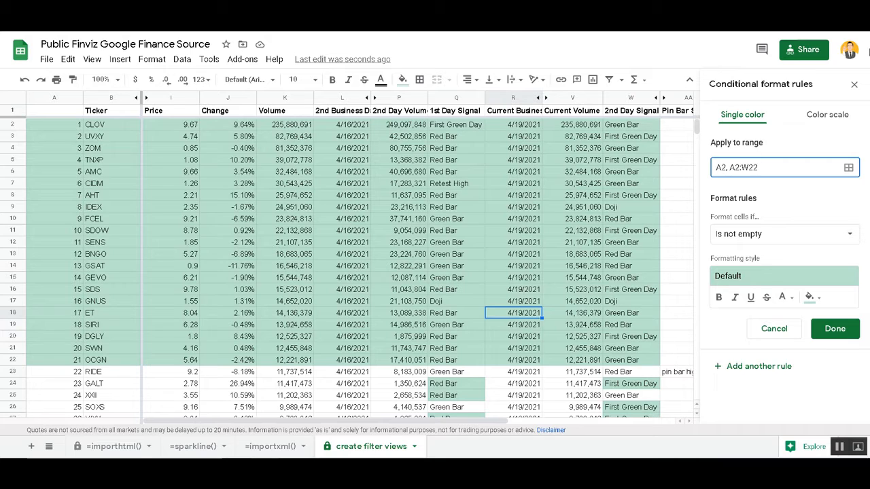
- Close the conditional format rules and undo the last range change
click(855, 85)
click(445, 219)
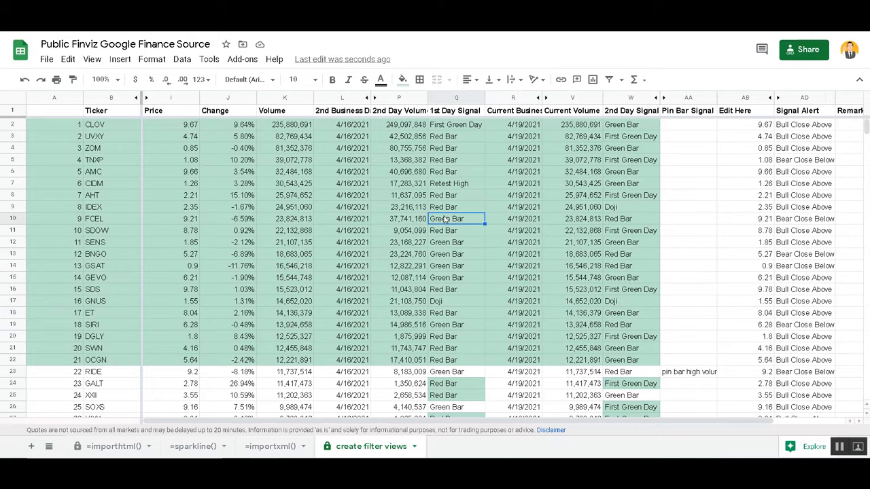
key(ctrl+z)
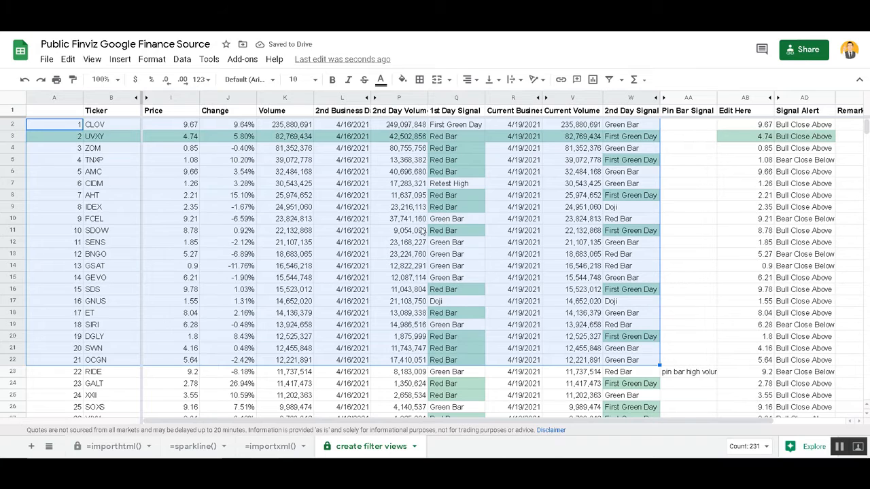
click(230, 200)
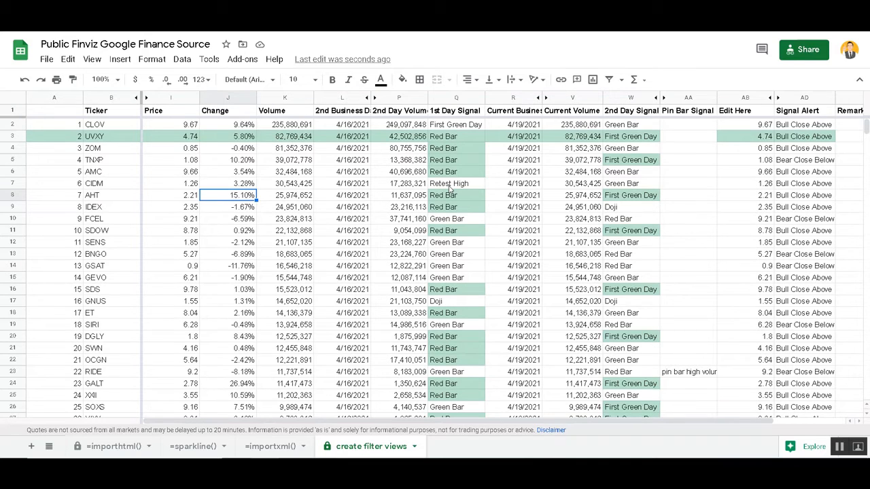
- Select the whole sheet and apply the saved "Breakout" filter view
click(368, 275)
key(ctrl+a)
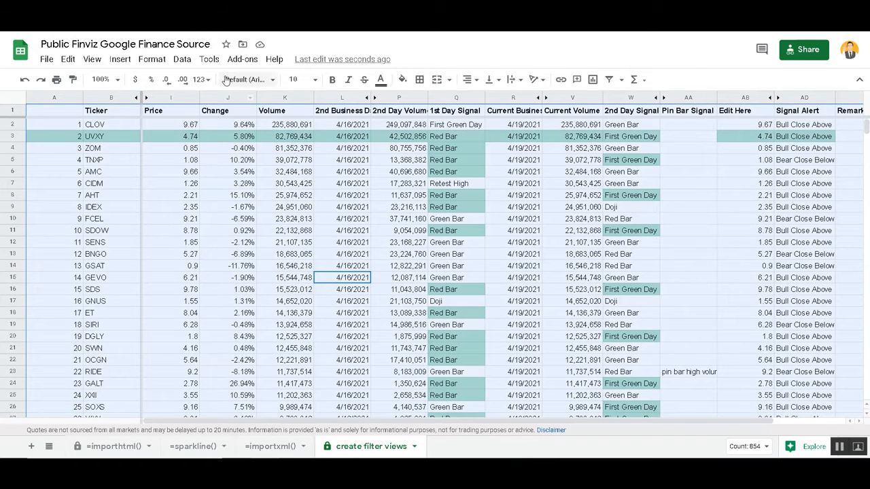
click(163, 65)
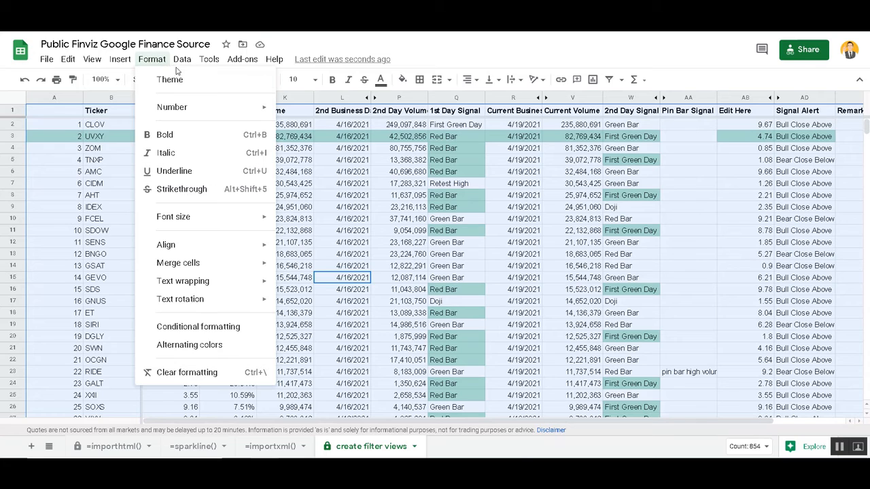
mouse_move(178, 61)
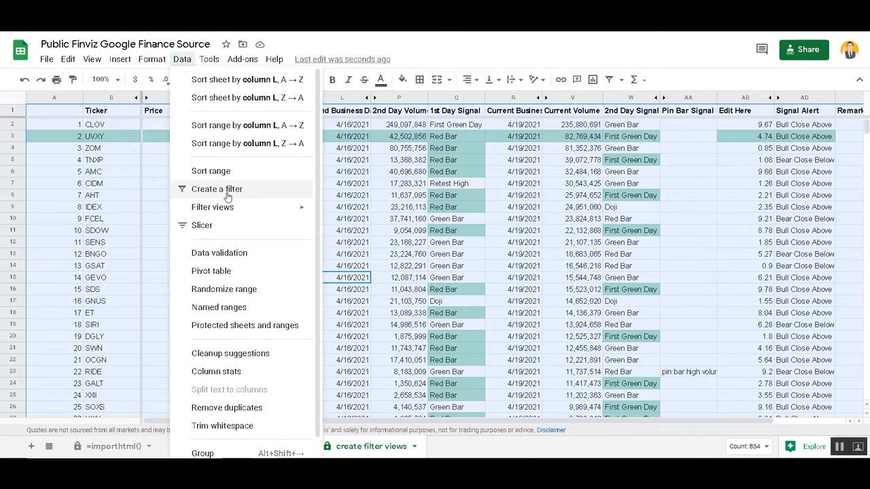
mouse_move(231, 209)
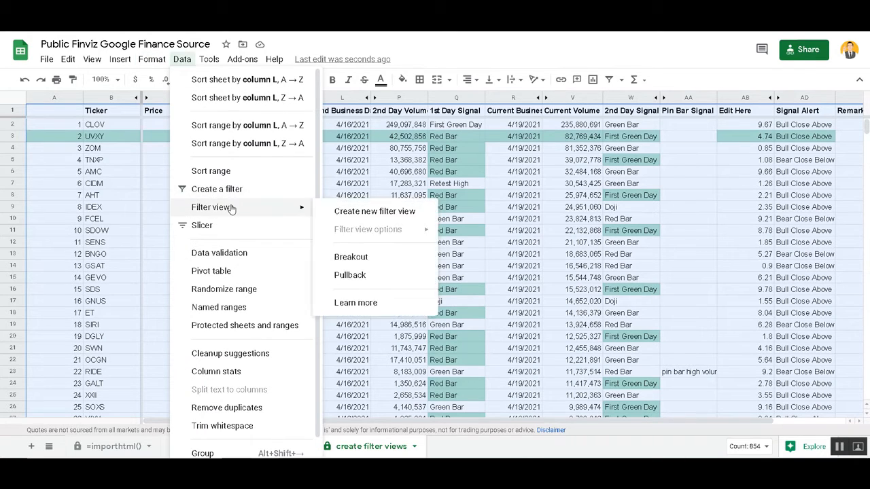
click(345, 258)
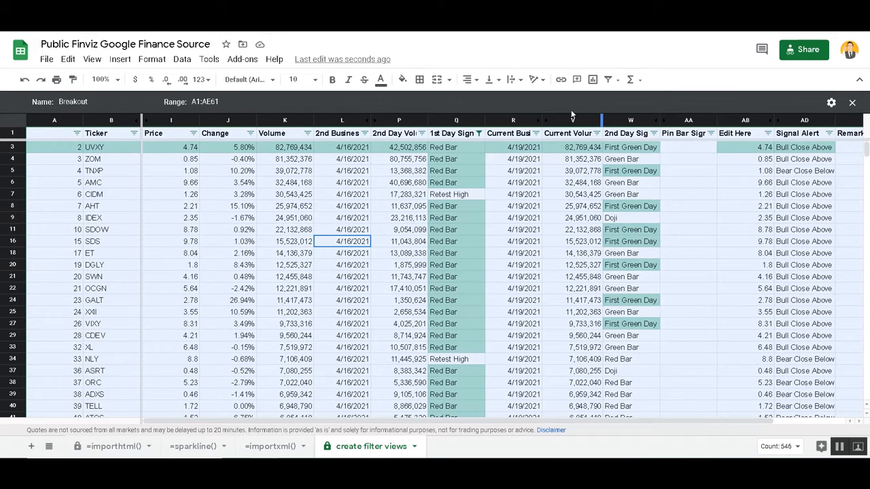
- Exclude "Retest High" from the 1st Day Signal filter, leaving only "Red Bar" selected
click(479, 134)
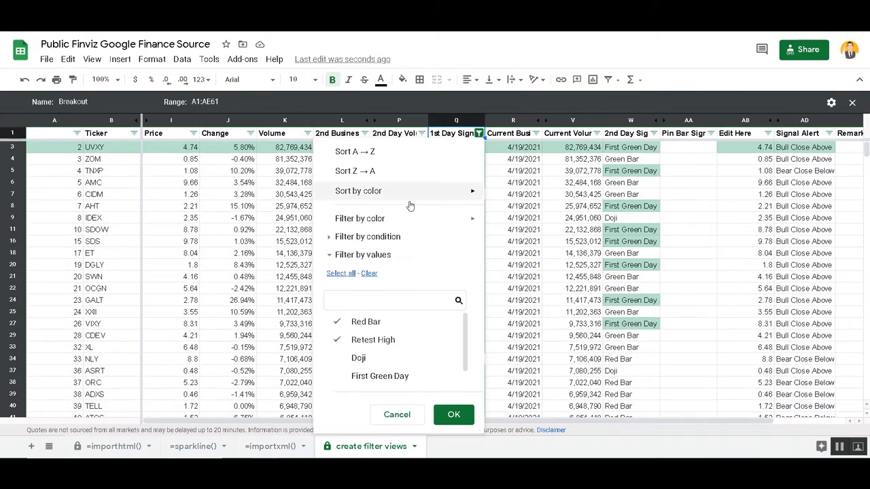
click(374, 340)
click(453, 414)
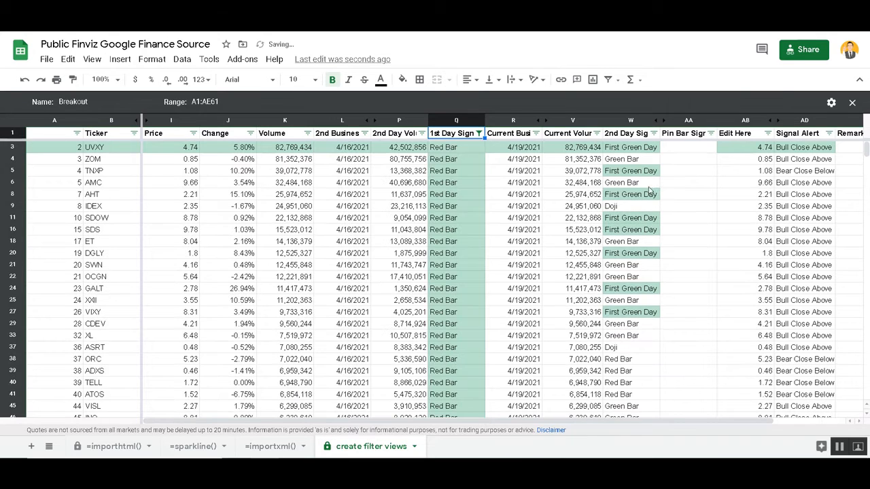
- Filter the 2nd Day Signal column to show only "First Green Day"
click(654, 134)
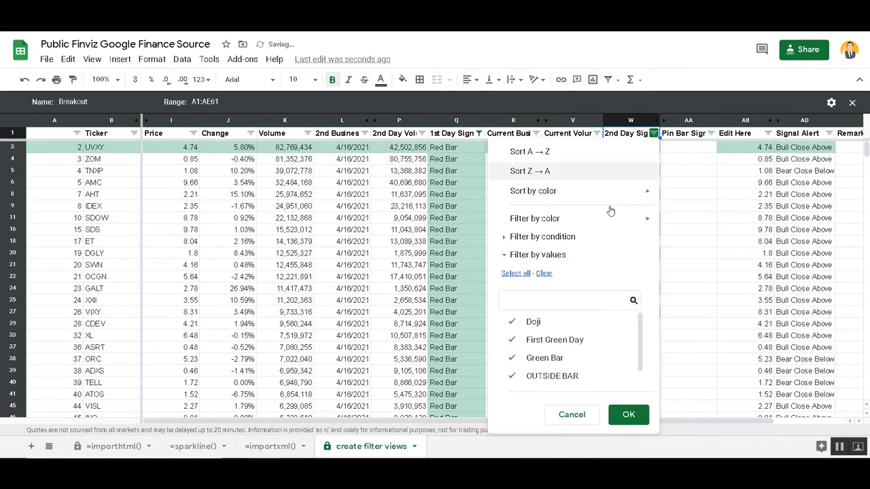
click(544, 273)
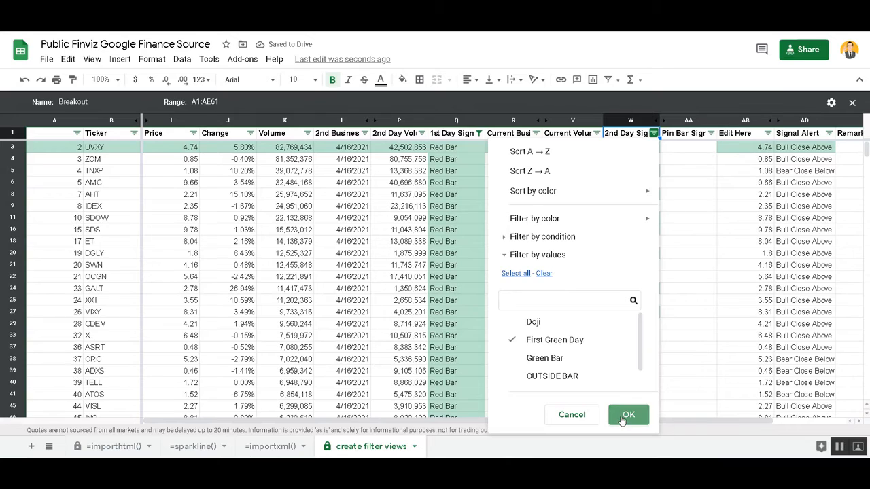
click(627, 415)
click(523, 199)
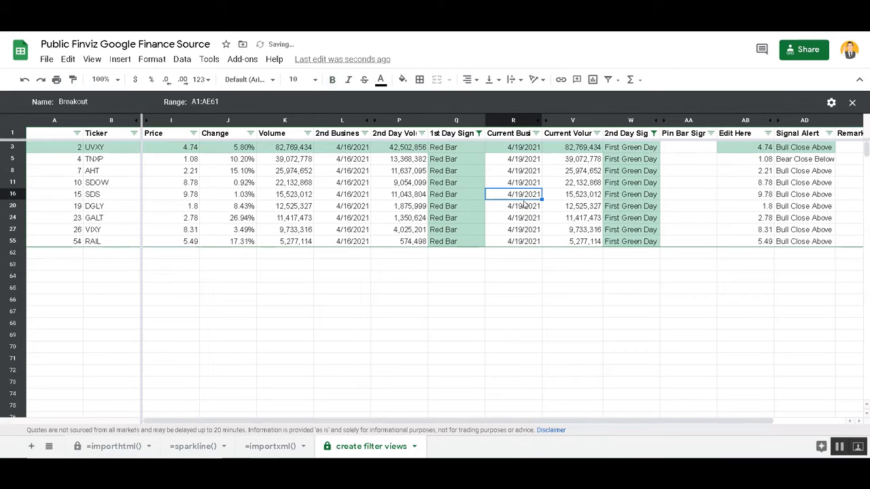